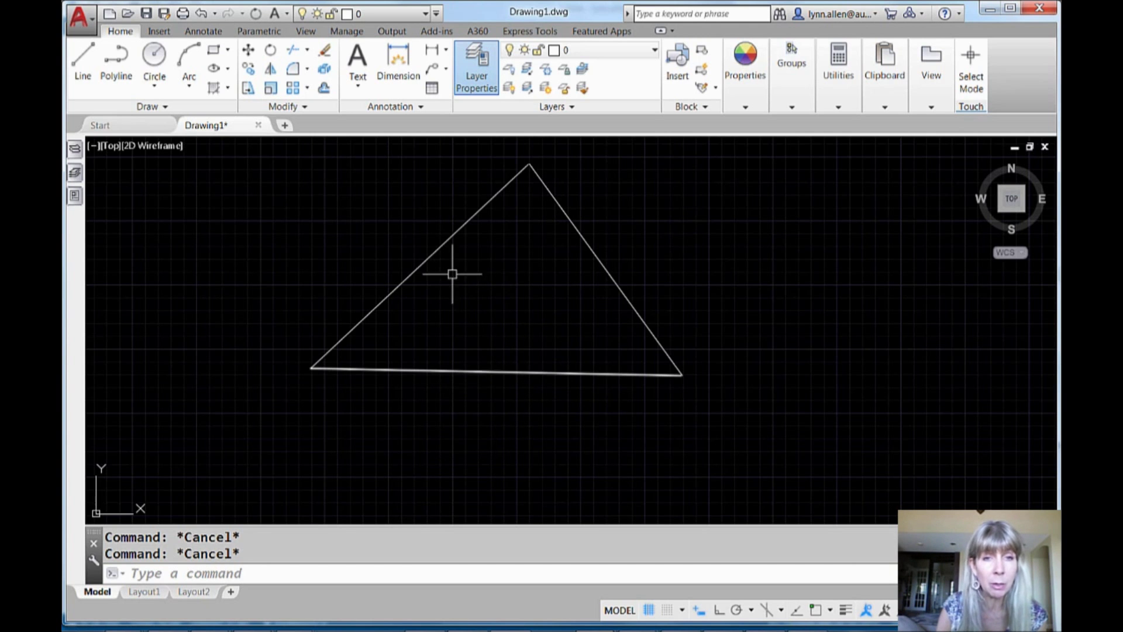
- Turn the triangle's base line into a polyline with PE and join the left and right edges to it
{"action": "mouse_move", "coordinate": [442, 247]}
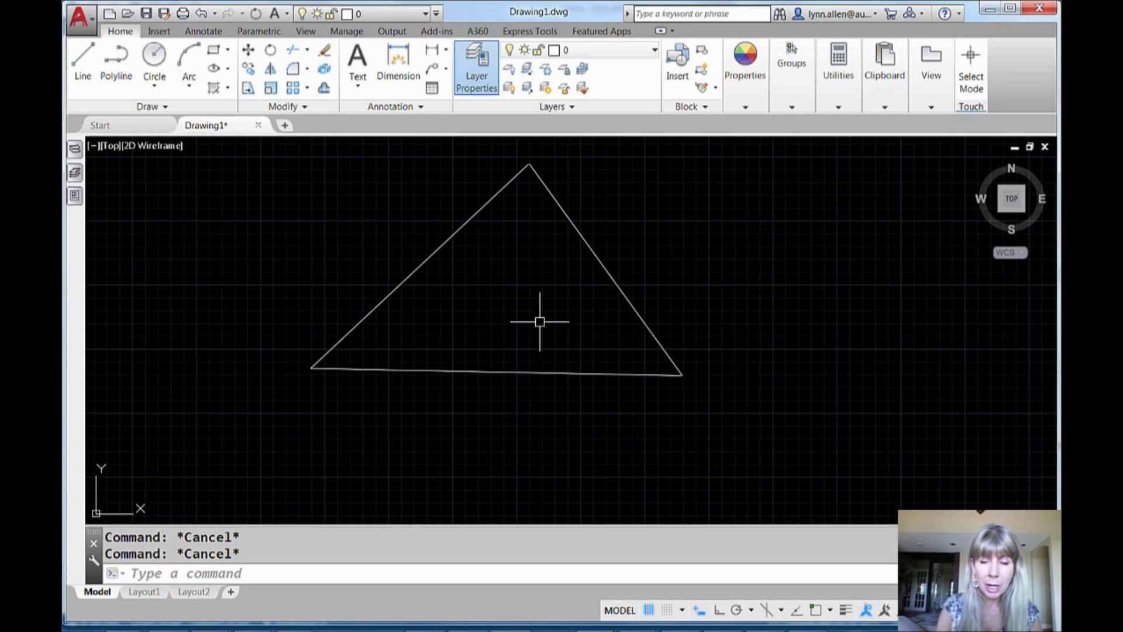
{"action": "type", "text": "PE"}
{"action": "key", "text": "Return"}
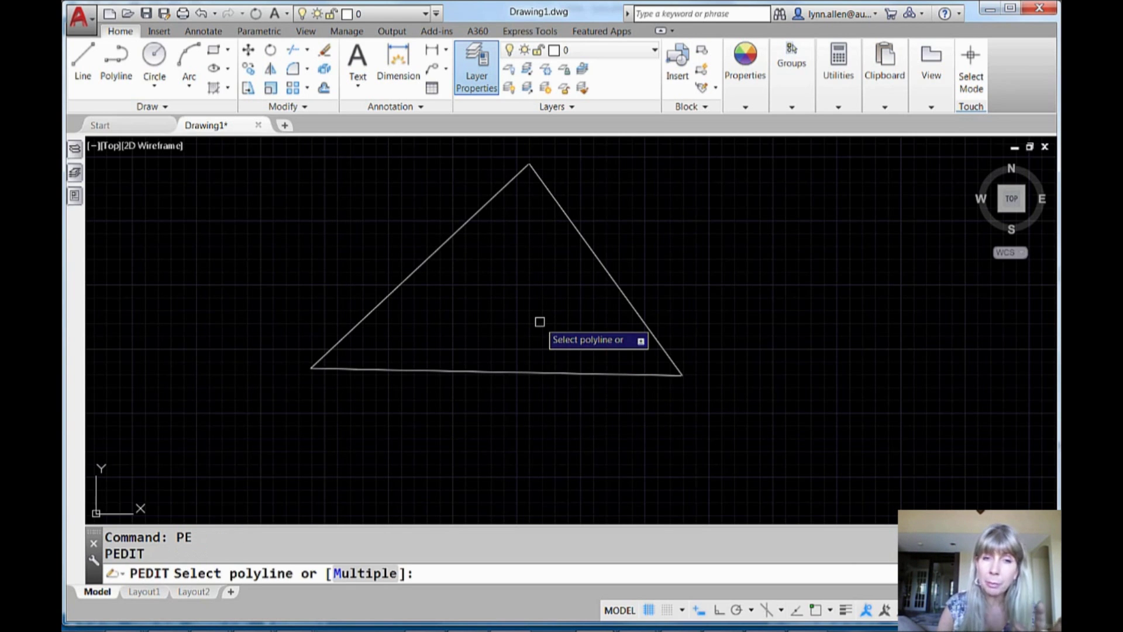
{"action": "left_click", "coordinate": [544, 366]}
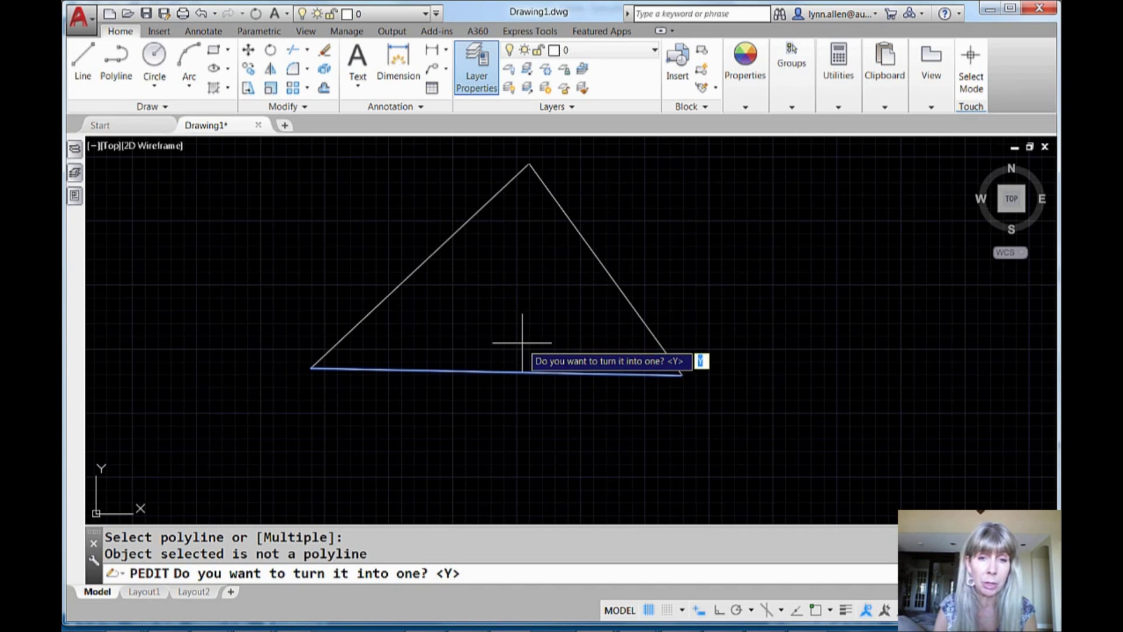
{"action": "key", "text": "Return"}
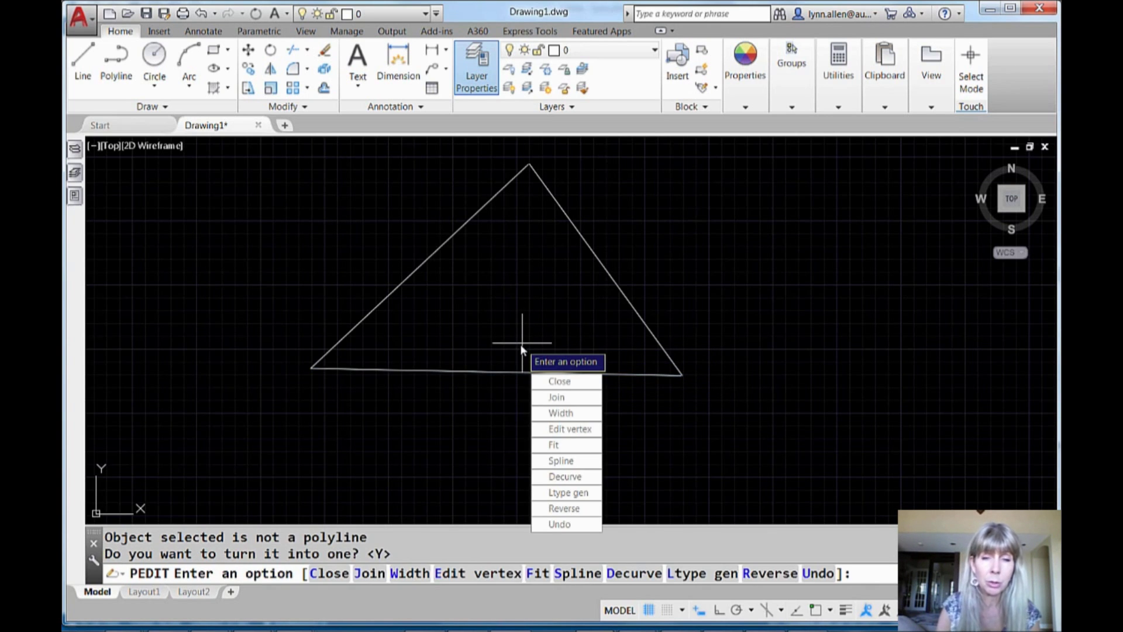
{"action": "left_click", "coordinate": [555, 397]}
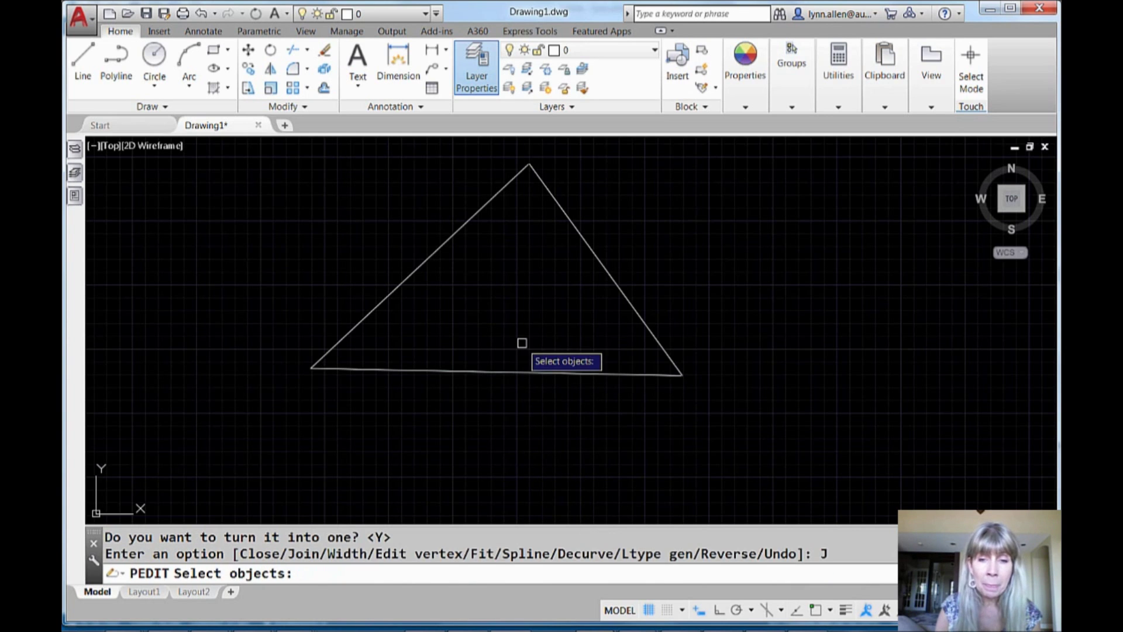
{"action": "left_click", "coordinate": [444, 243]}
{"action": "left_click", "coordinate": [582, 246]}
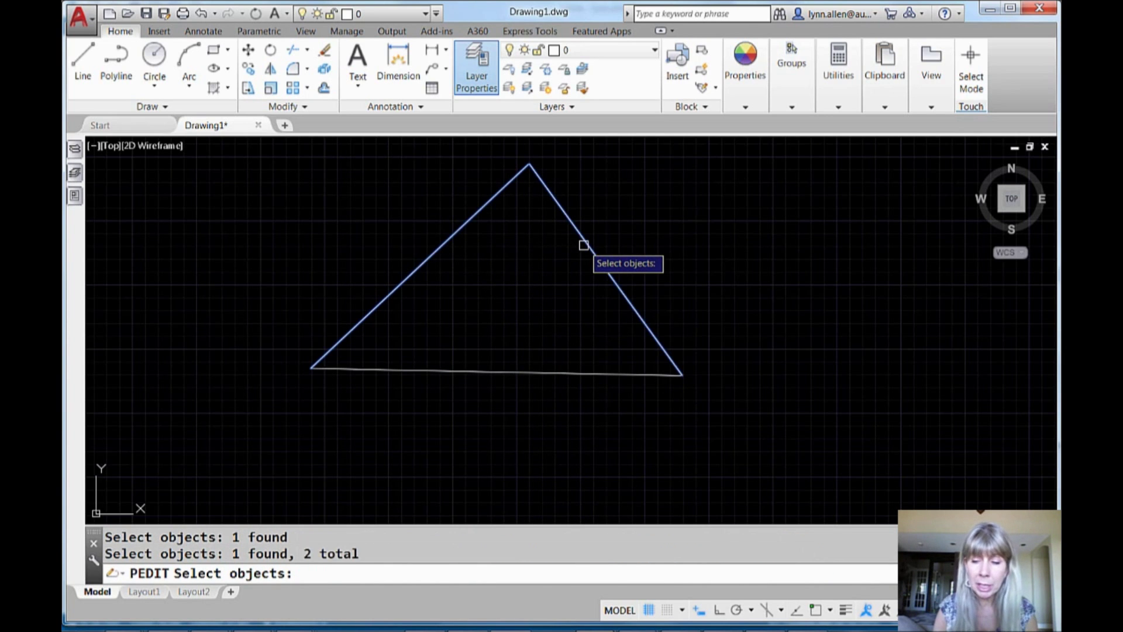
{"action": "key", "text": "Return"}
{"action": "key", "text": "Return"}
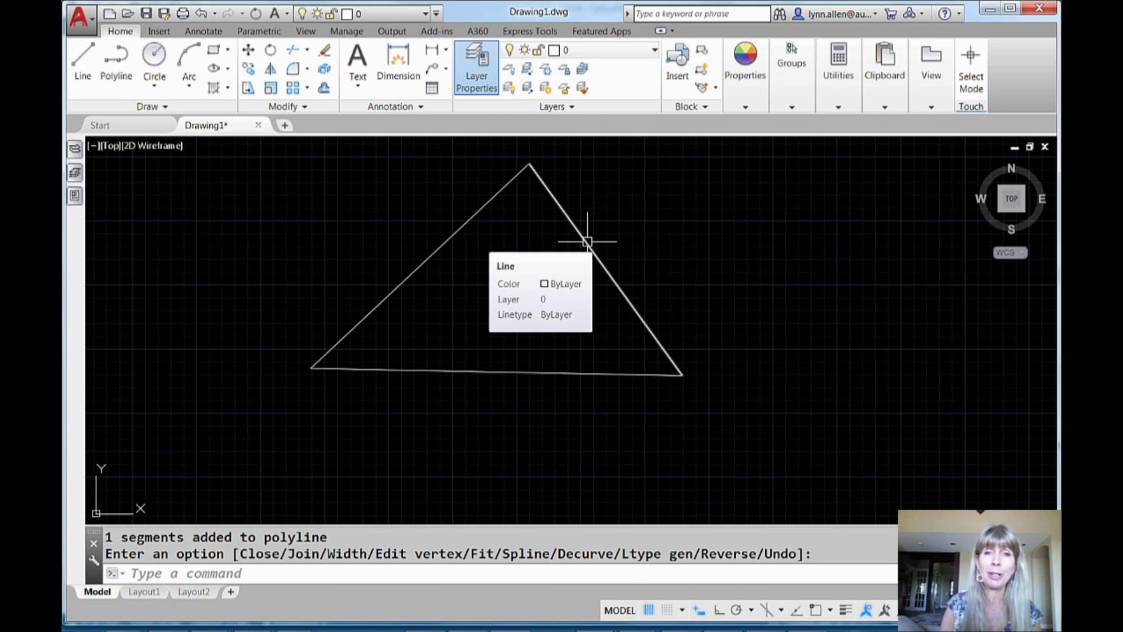
{"action": "scroll", "coordinate": [556, 266], "scroll_direction": "up", "scroll_amount": 3}
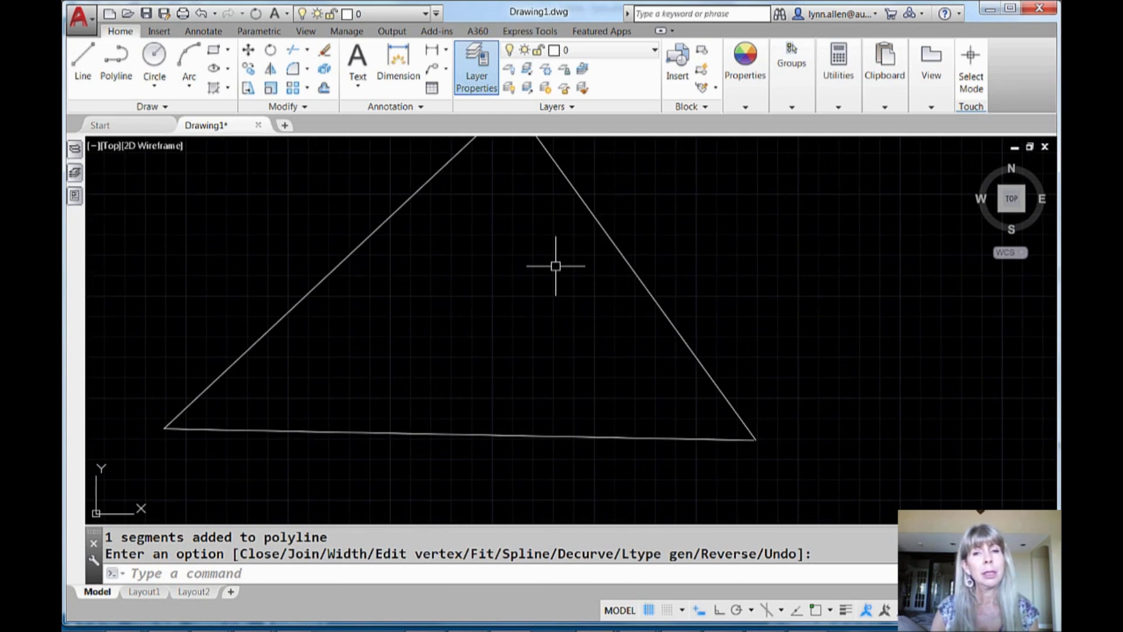
{"action": "scroll", "coordinate": [567, 332], "scroll_direction": "up", "scroll_amount": 2}
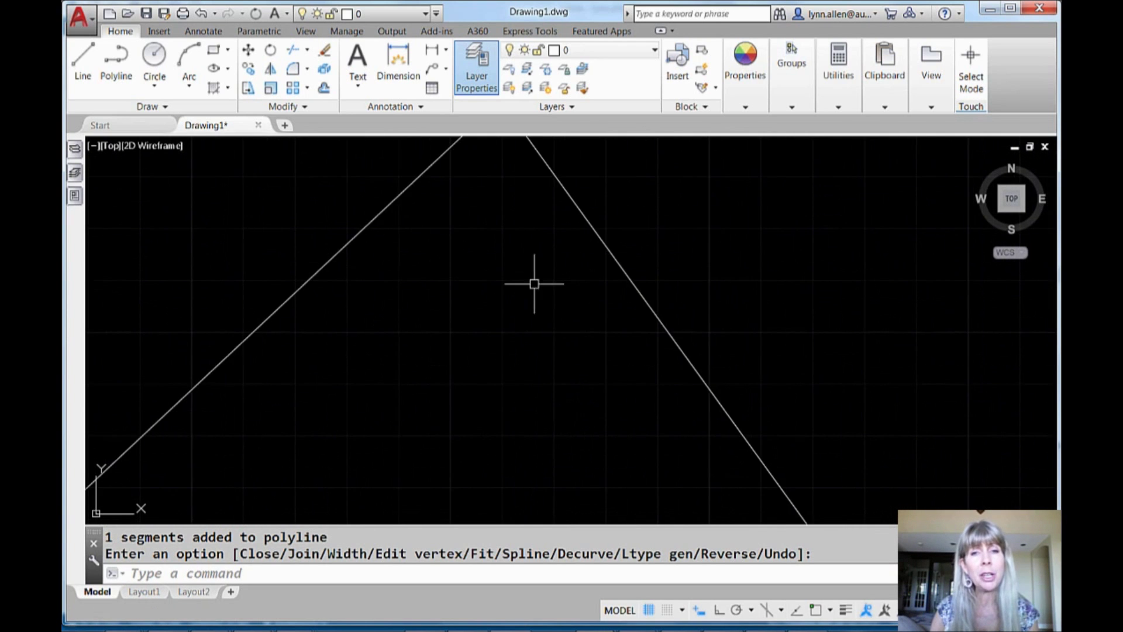
{"action": "scroll", "coordinate": [534, 280], "scroll_direction": "down", "scroll_amount": 2}
{"action": "scroll", "coordinate": [546, 356], "scroll_direction": "down", "scroll_amount": 1}
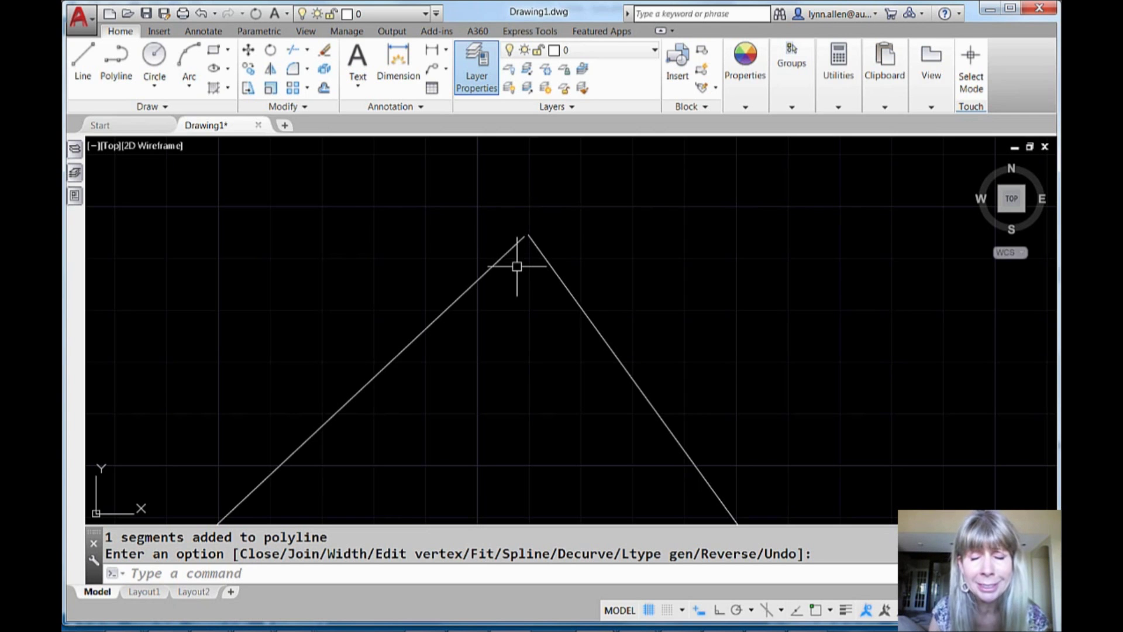
{"action": "scroll", "coordinate": [534, 299], "scroll_direction": "down", "scroll_amount": 2}
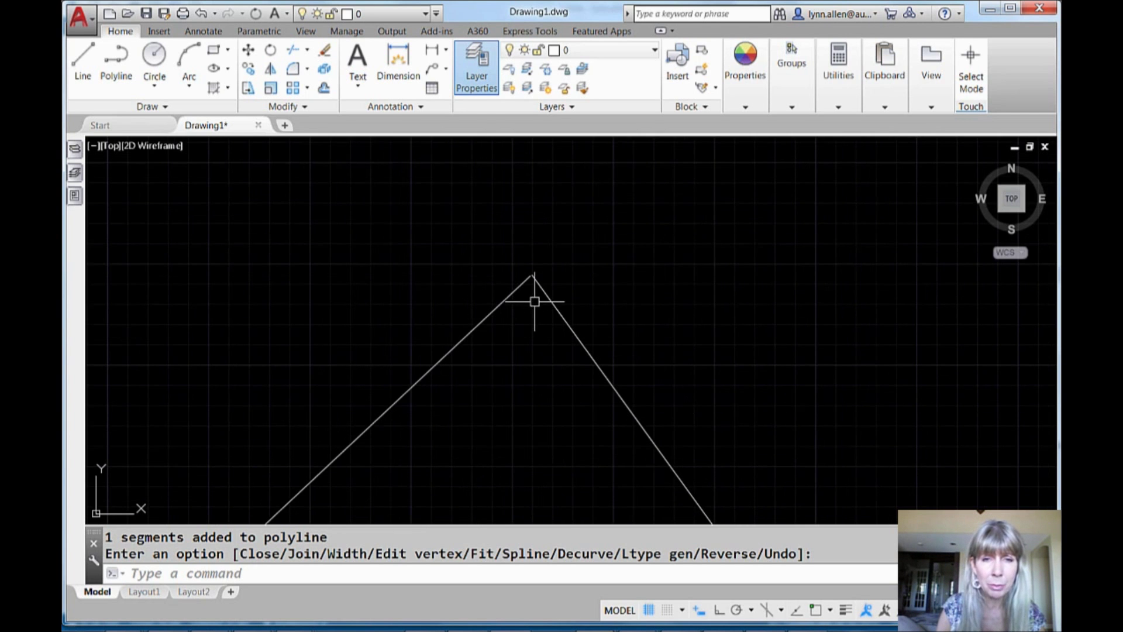
{"action": "middle_click_drag", "start_coordinate": [572, 321], "coordinate": [489, 181]}
{"action": "middle_click_drag", "start_coordinate": [617, 388], "coordinate": [579, 321]}
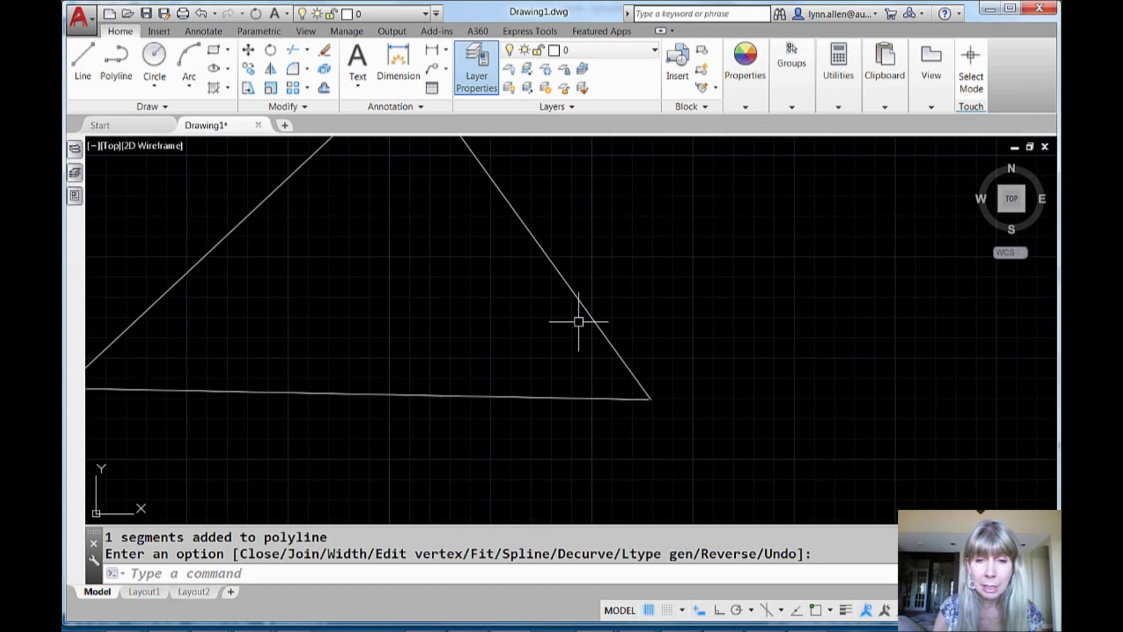
{"action": "scroll", "coordinate": [621, 358], "scroll_direction": "up", "scroll_amount": 3}
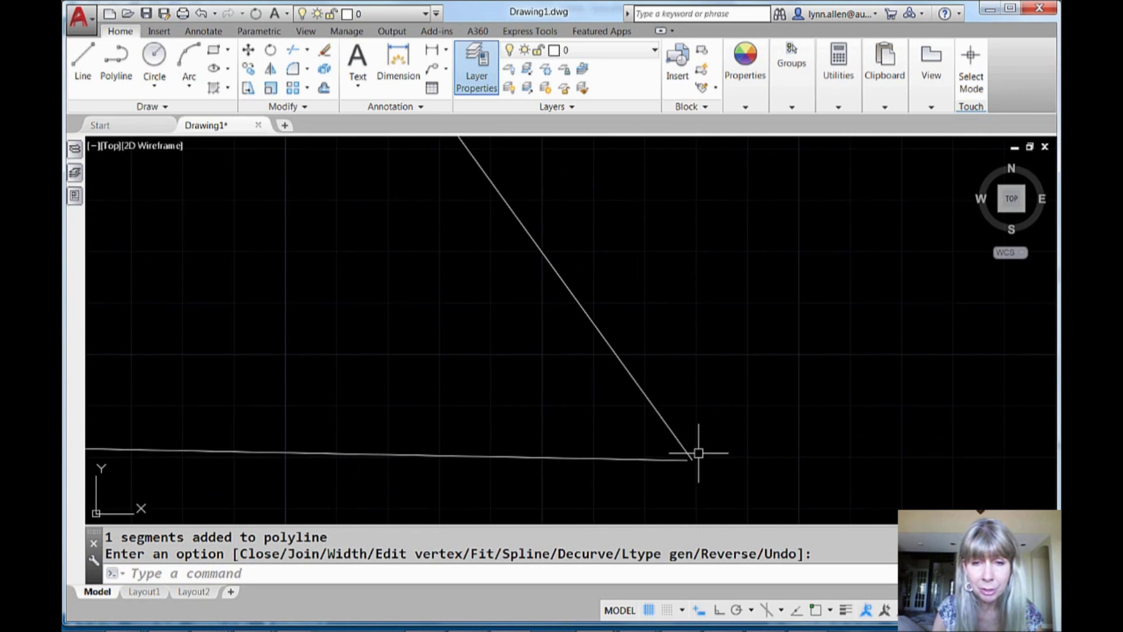
{"action": "scroll", "coordinate": [476, 411], "scroll_direction": "down", "scroll_amount": 3}
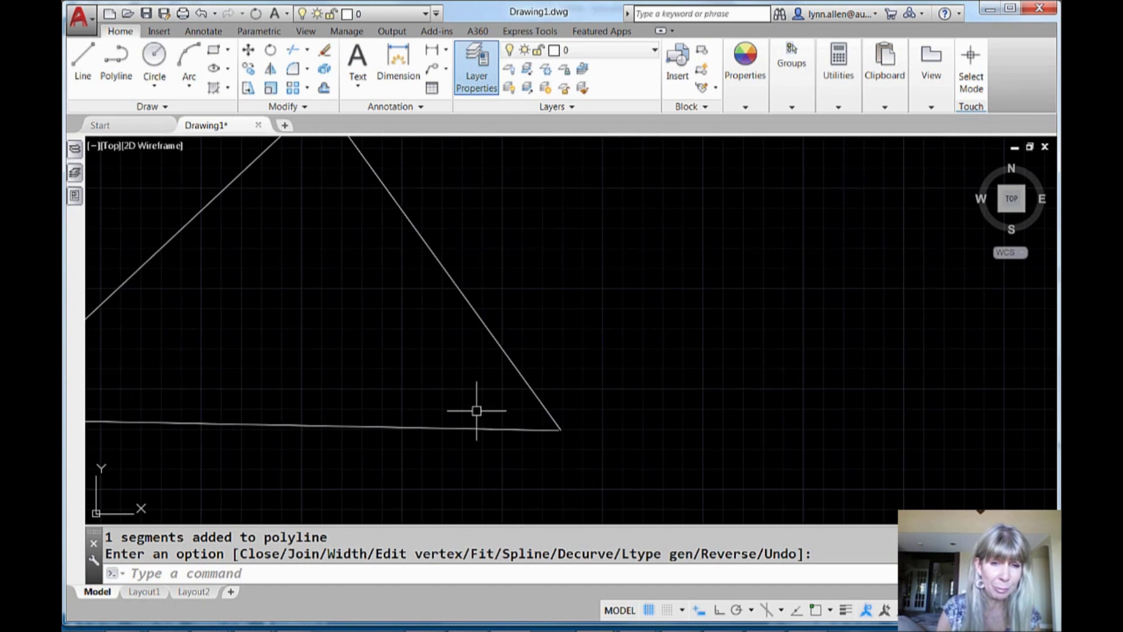
{"action": "scroll", "coordinate": [315, 343], "scroll_direction": "down", "scroll_amount": 2}
{"action": "middle_click_drag", "start_coordinate": [316, 343], "coordinate": [589, 412]}
{"action": "type", "text": "u"}
- Undo the polyline join so the triangle is back to separate lines
{"action": "key", "text": "Return"}
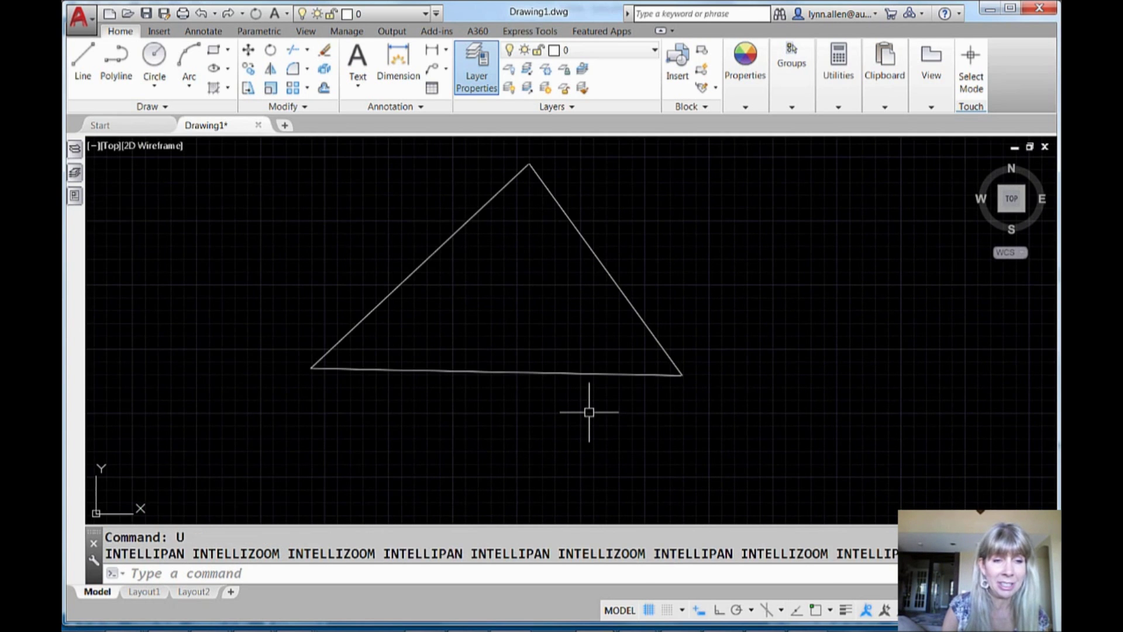
{"action": "type", "text": "u"}
{"action": "key", "text": "Return"}
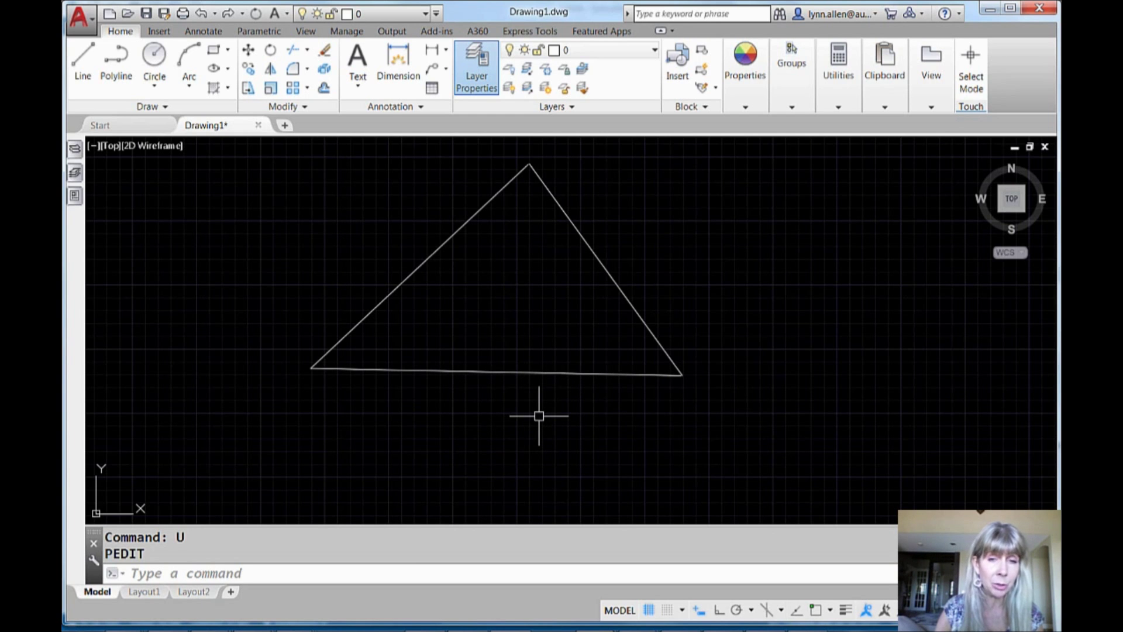
{"action": "scroll", "coordinate": [539, 416], "scroll_direction": "down", "scroll_amount": 2}
{"action": "scroll", "coordinate": [538, 415], "scroll_direction": "up", "scroll_amount": 2}
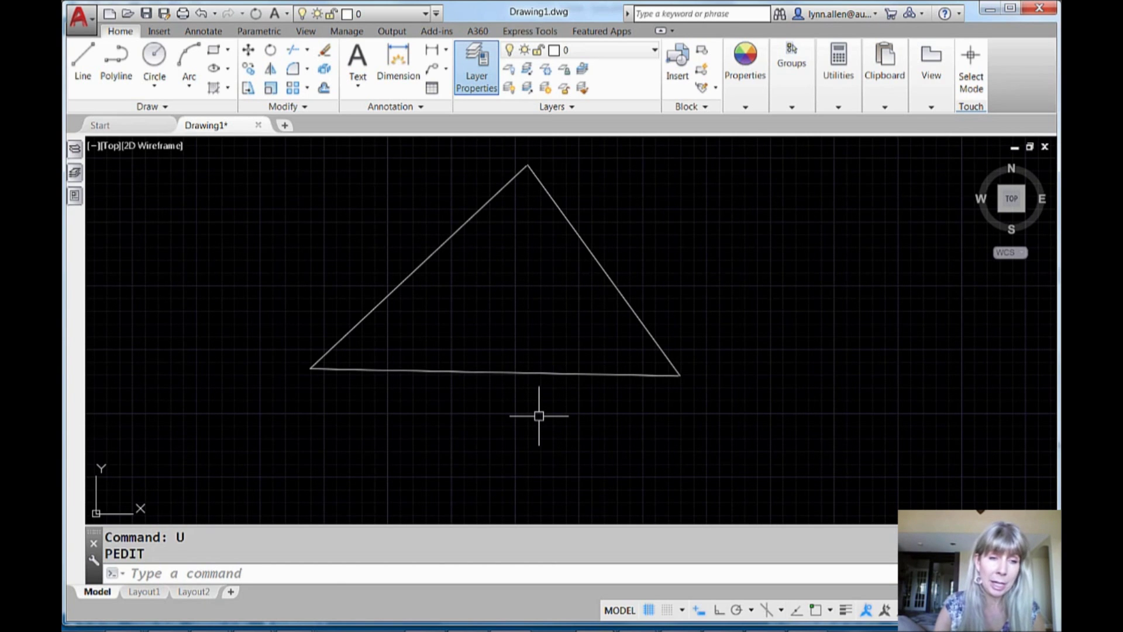
- Set PEDITACCEPT to 1 and restart the PE polyline edit
{"action": "type", "text": "PEDIT"}
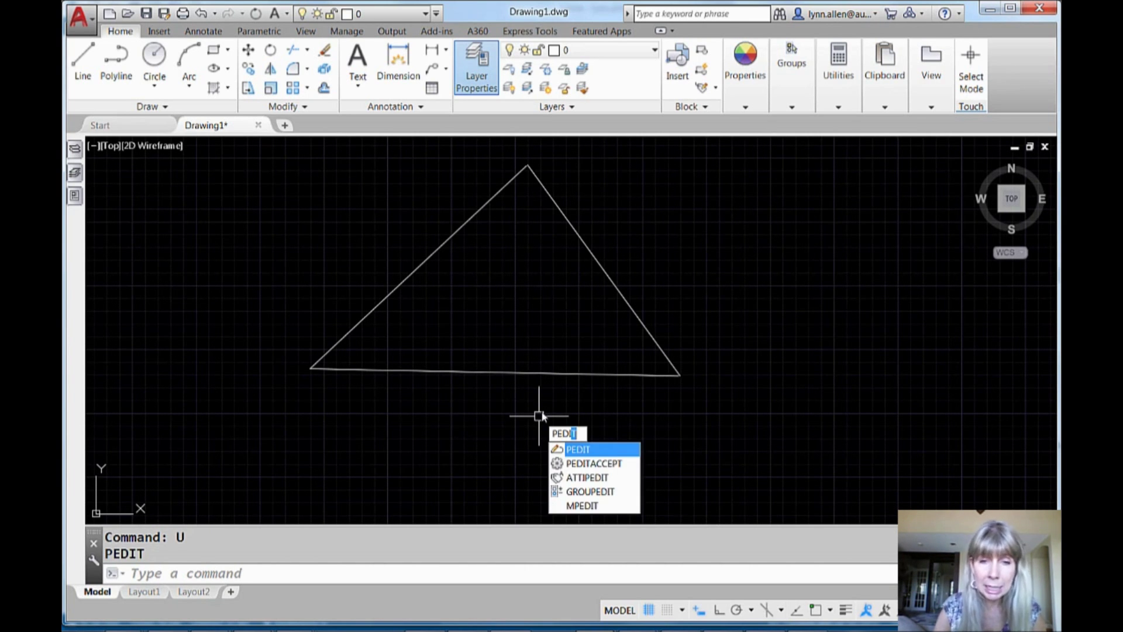
{"action": "key", "text": "Down"}
{"action": "key", "text": "Return"}
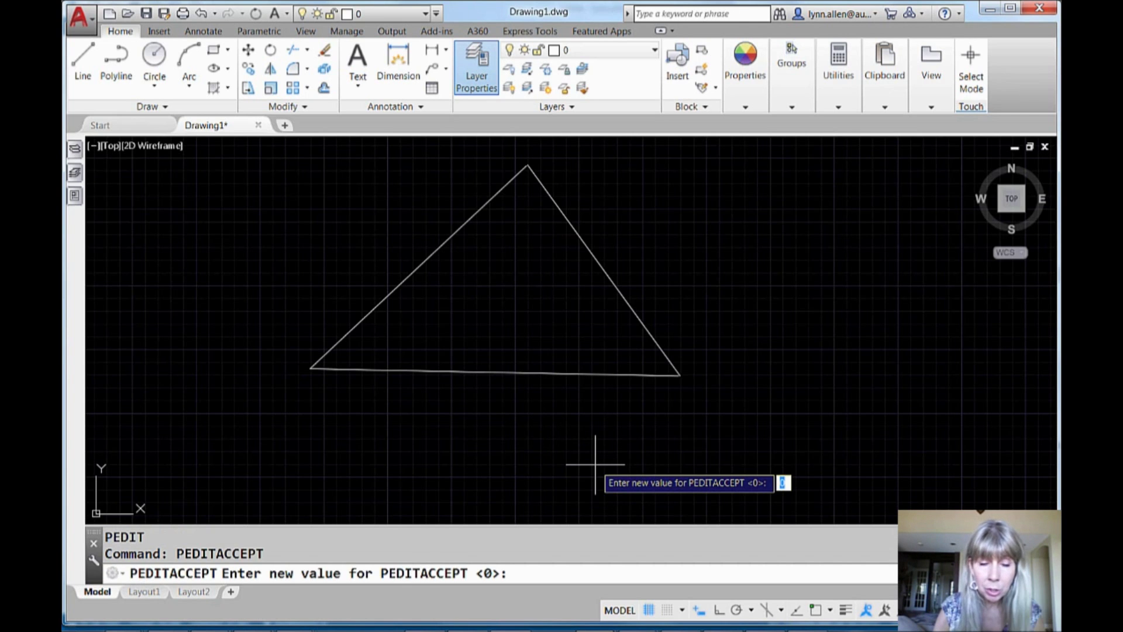
{"action": "type", "text": "1"}
{"action": "key", "text": "Return"}
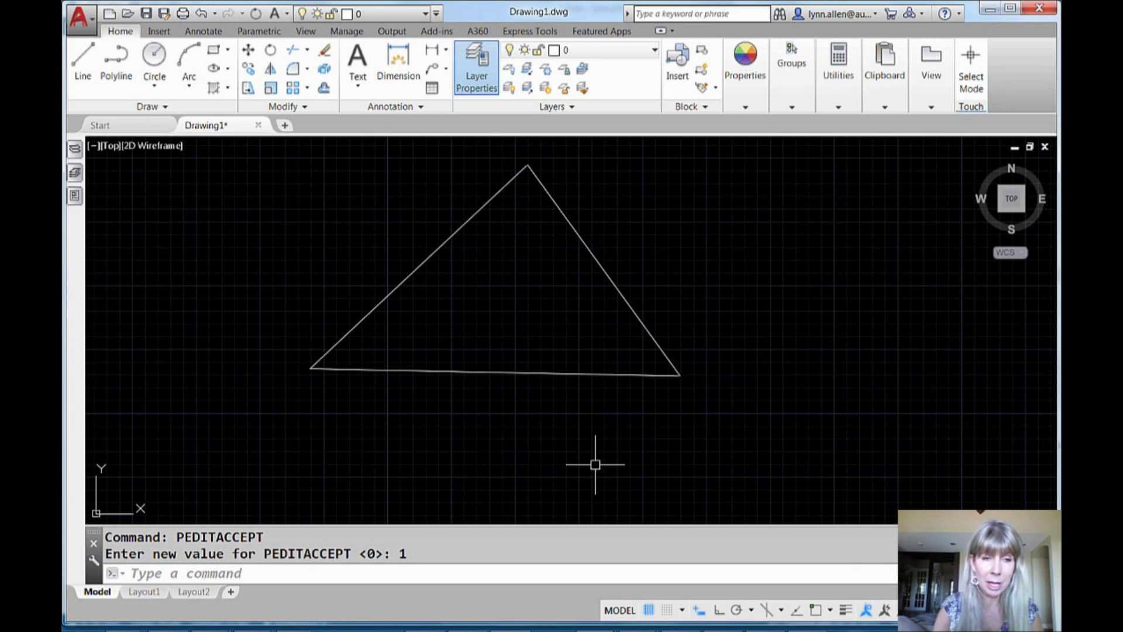
{"action": "type", "text": "pe"}
{"action": "key", "text": "Return"}
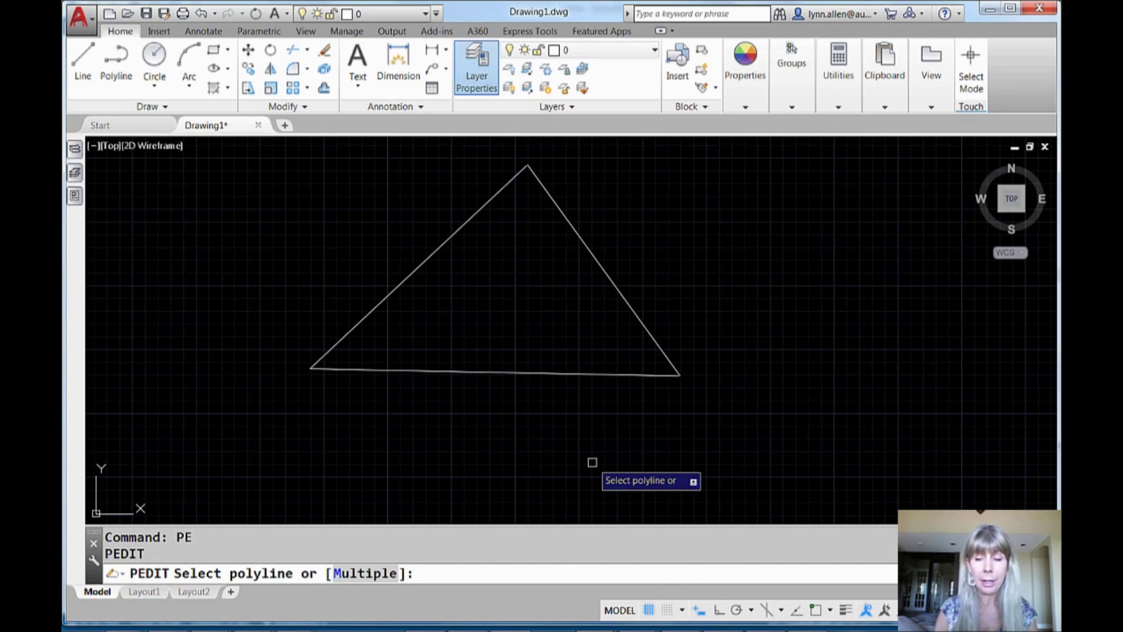
- Choose Multiple and select the triangle's bottom, left and right lines
{"action": "type", "text": "m"}
{"action": "key", "text": "Return"}
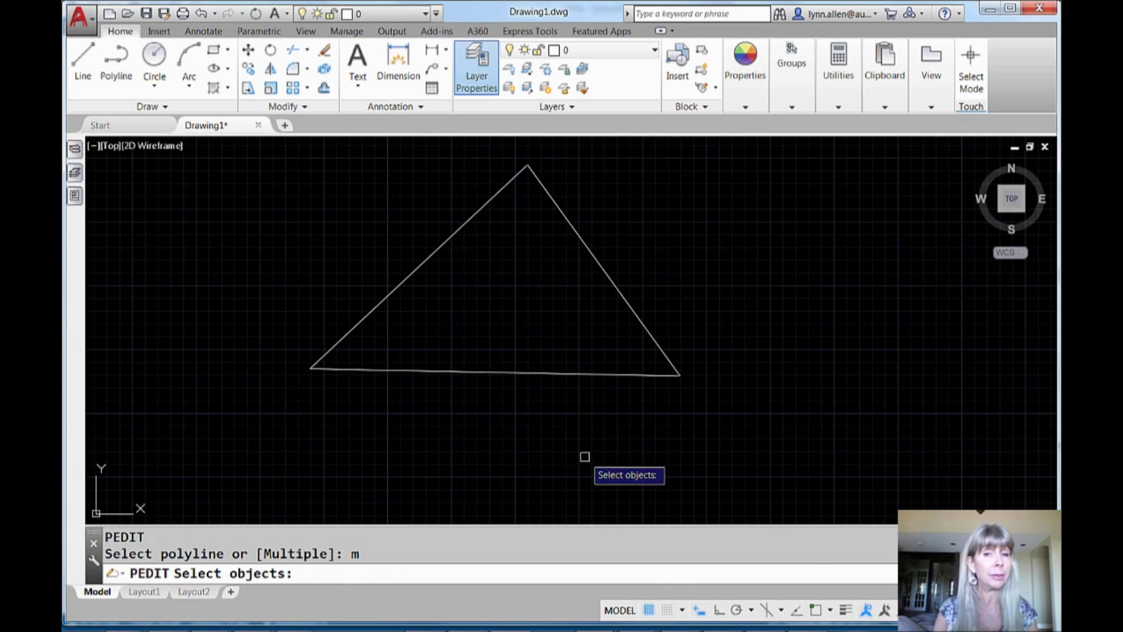
{"action": "left_click", "coordinate": [546, 372]}
{"action": "left_click", "coordinate": [426, 260]}
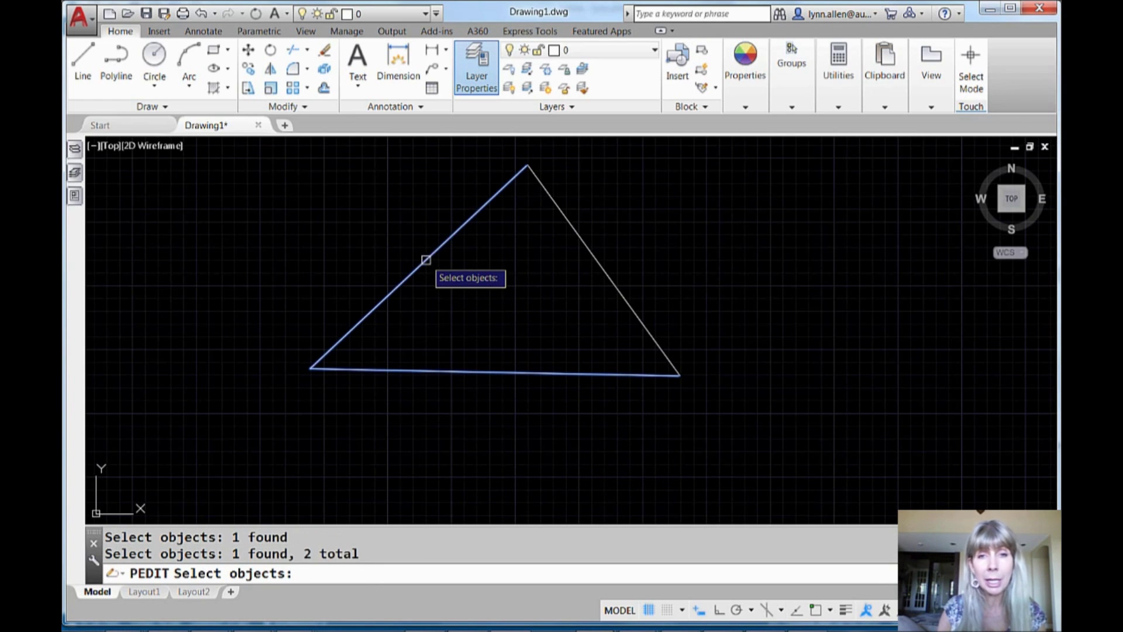
{"action": "left_click", "coordinate": [605, 268]}
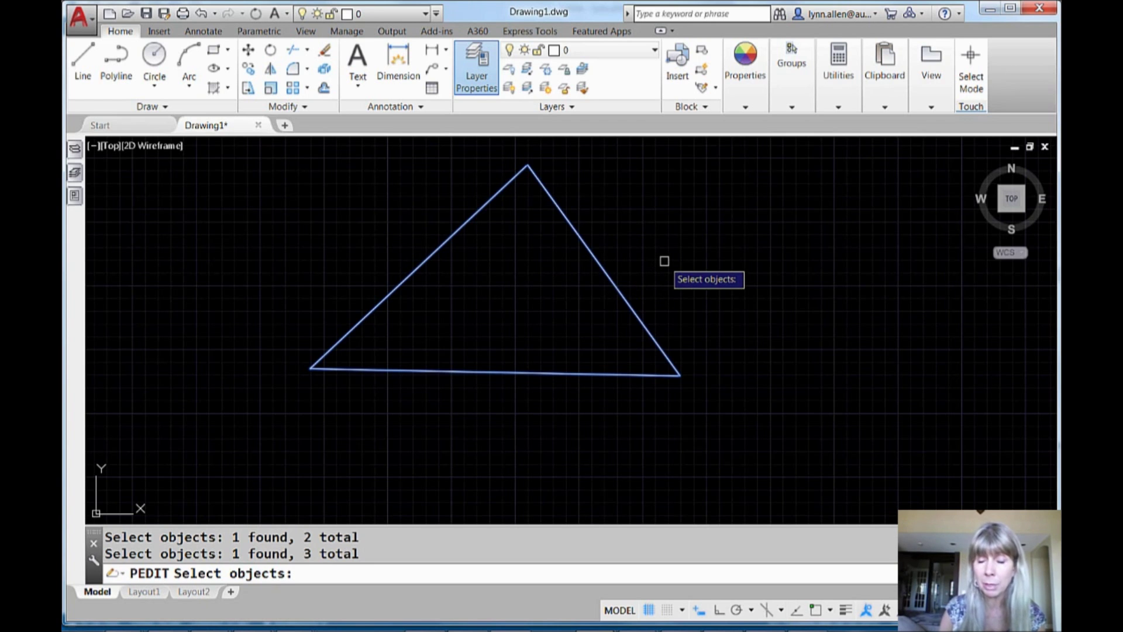
{"action": "key", "text": "Return"}
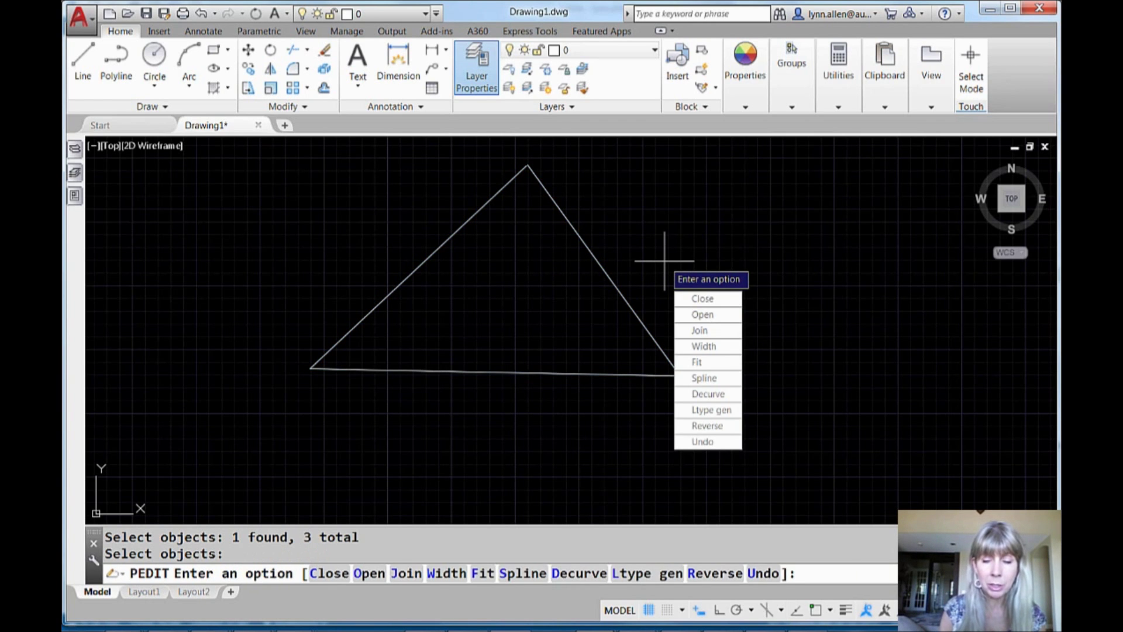
- Join the lines, using two points across the apex gap as the fuzz distance
{"action": "type", "text": "j"}
{"action": "key", "text": "Return"}
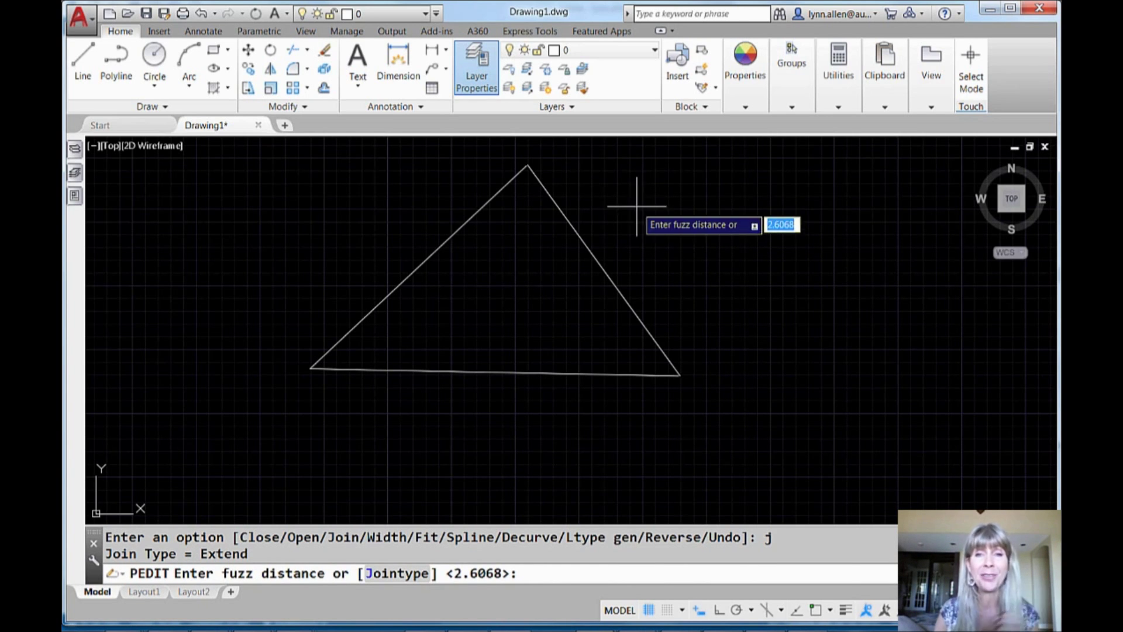
{"action": "middle_click_drag", "start_coordinate": [636, 210], "coordinate": [644, 258]}
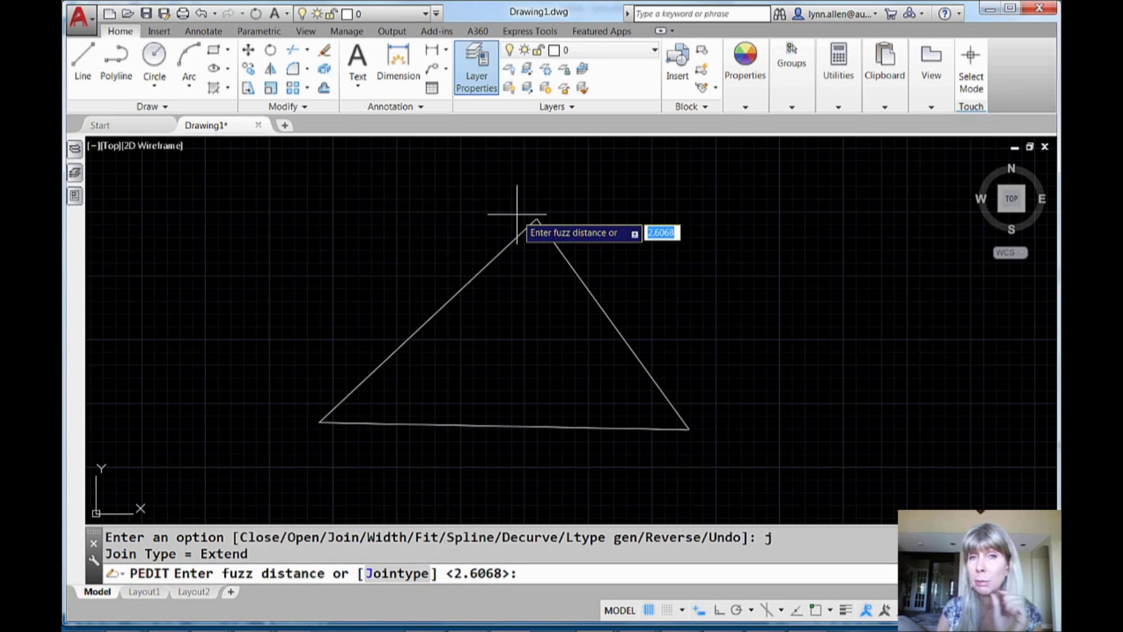
{"action": "left_click", "coordinate": [535, 219]}
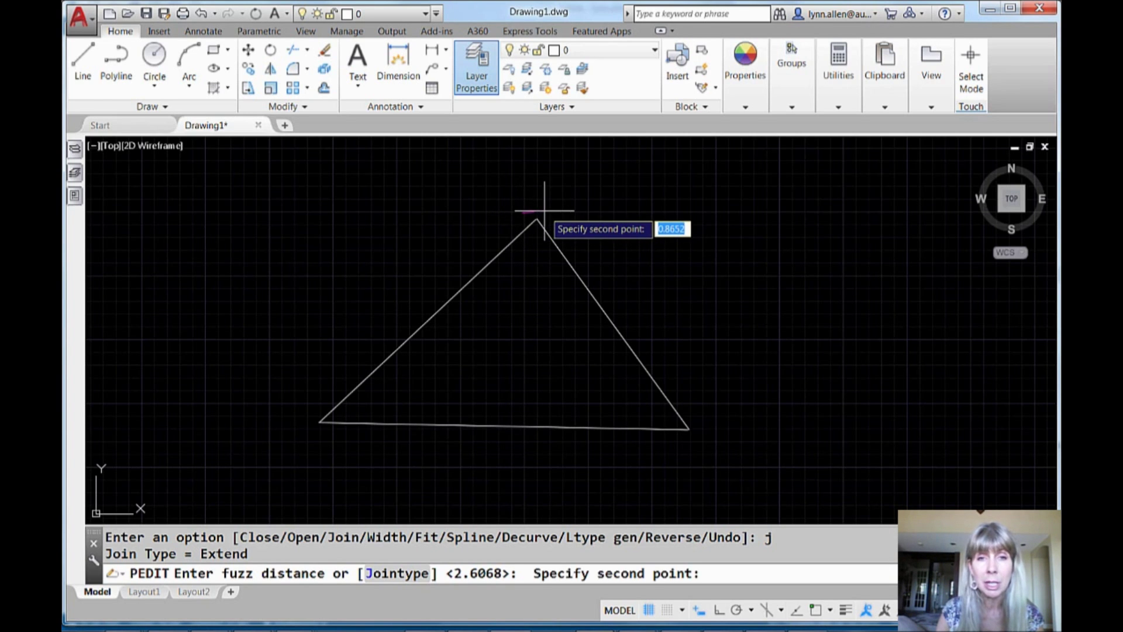
{"action": "left_click", "coordinate": [547, 212]}
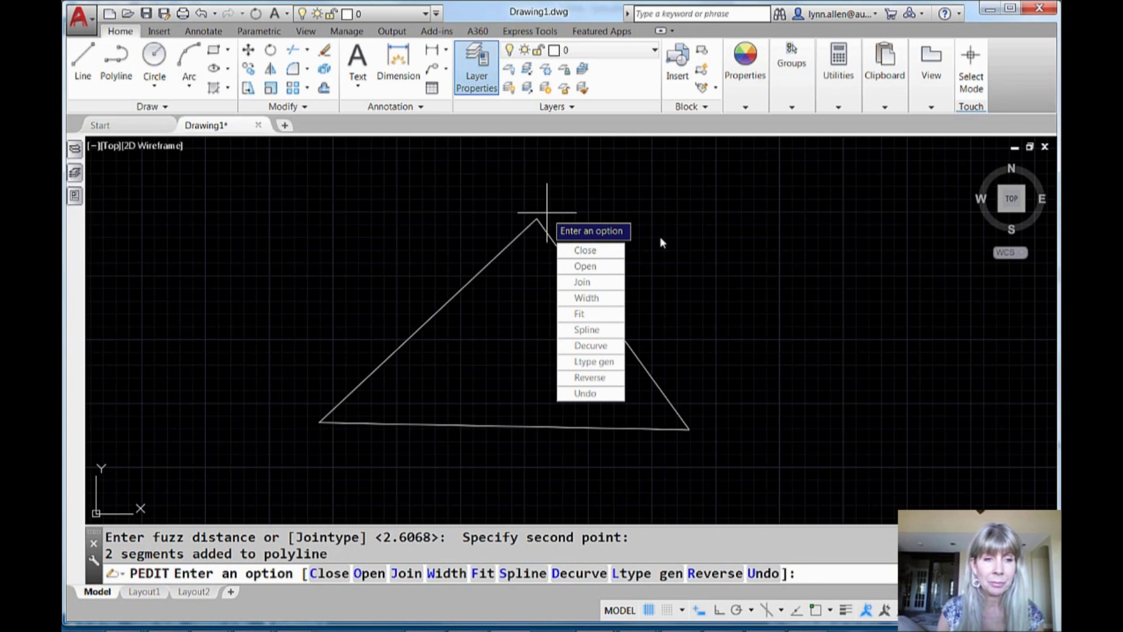
{"action": "key", "text": "Return"}
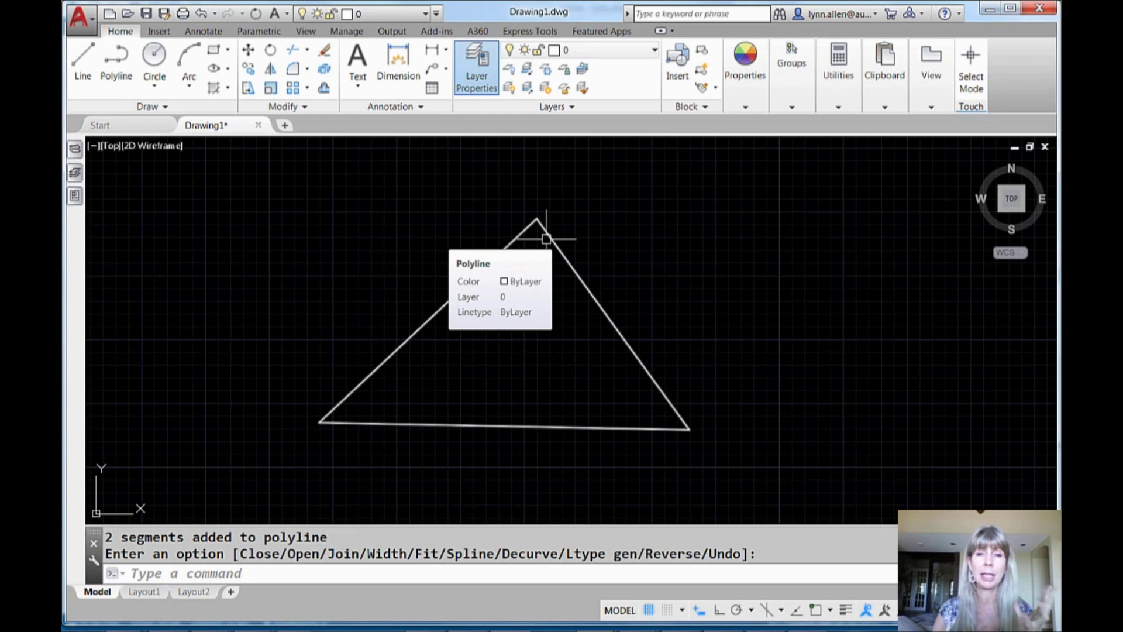
- Pan to the gapped left triangle and select its lines with PE Multiple
{"action": "middle_click_drag", "start_coordinate": [394, 298], "coordinate": [850, 254]}
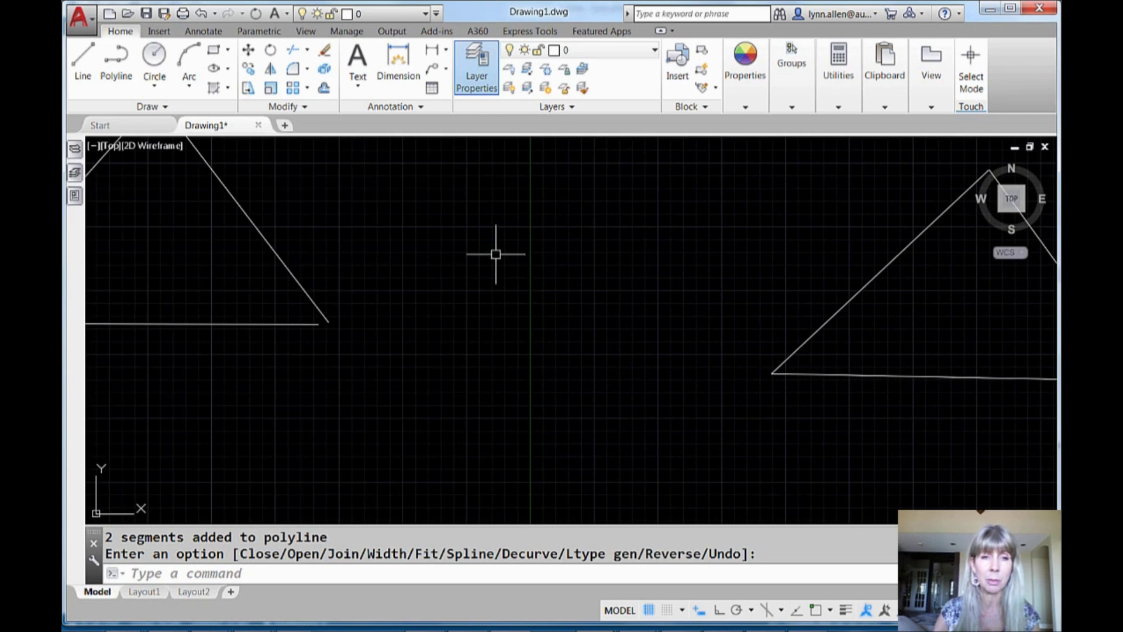
{"action": "scroll", "coordinate": [496, 254], "scroll_direction": "down", "scroll_amount": 3}
{"action": "middle_click_drag", "start_coordinate": [497, 253], "coordinate": [700, 310]}
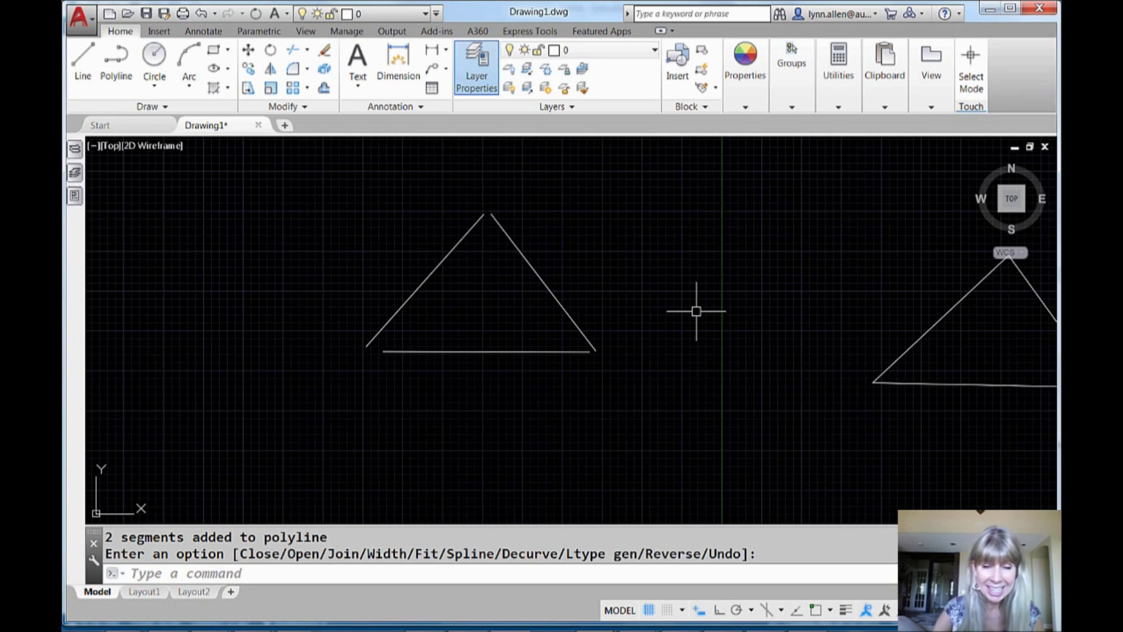
{"action": "type", "text": "pe"}
{"action": "key", "text": "Return"}
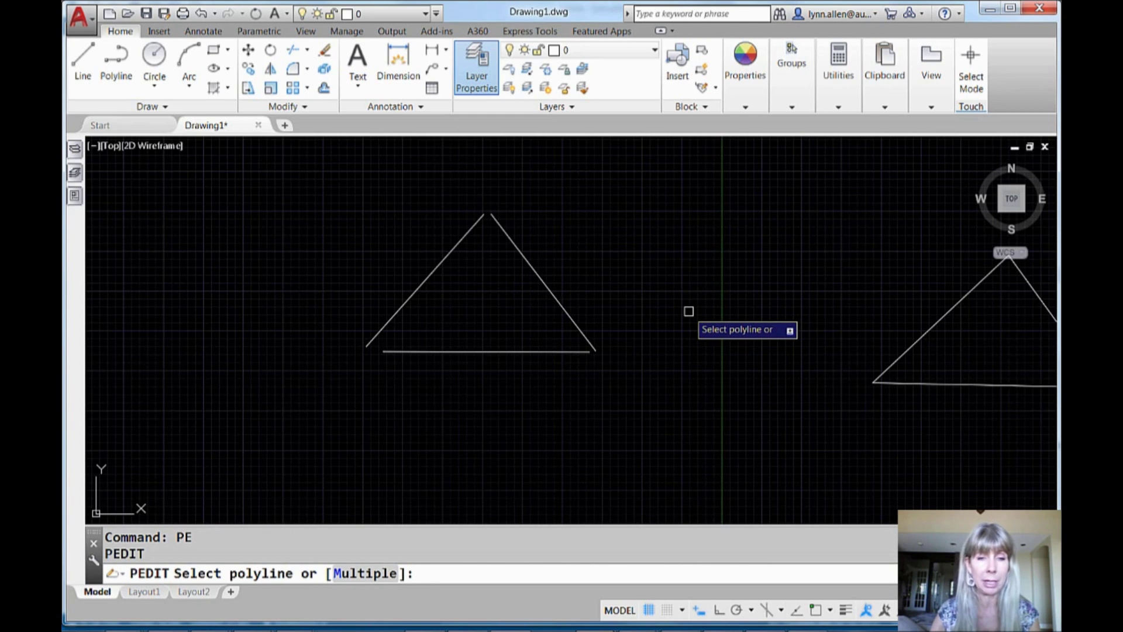
{"action": "type", "text": "m"}
{"action": "key", "text": "Return"}
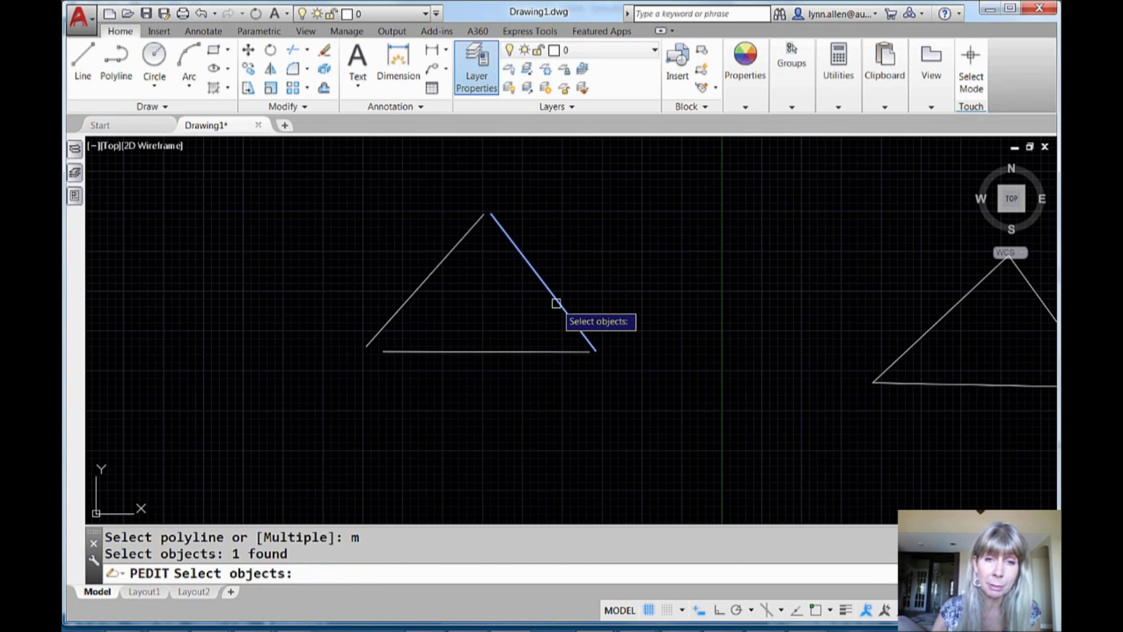
{"action": "left_click", "coordinate": [536, 351]}
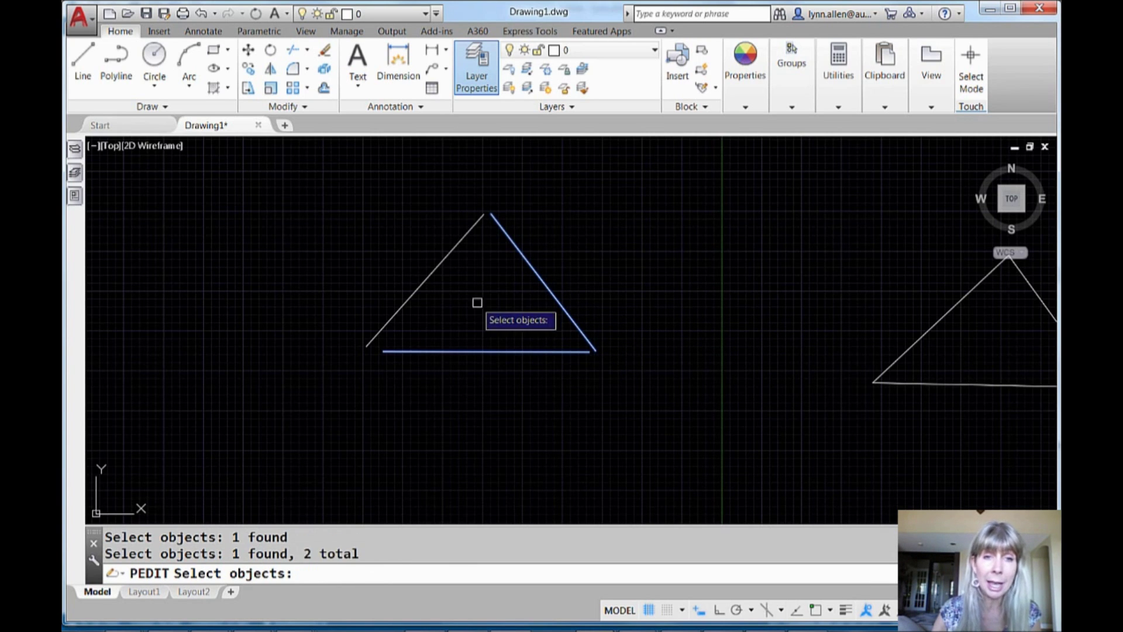
{"action": "left_click", "coordinate": [431, 272]}
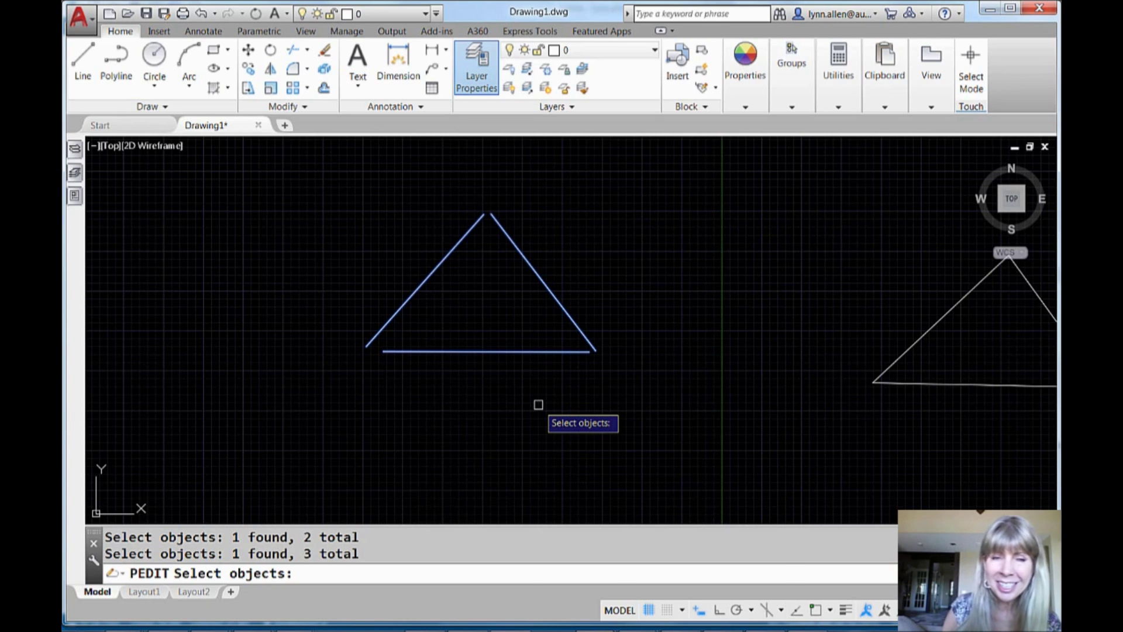
{"action": "key", "text": "Return"}
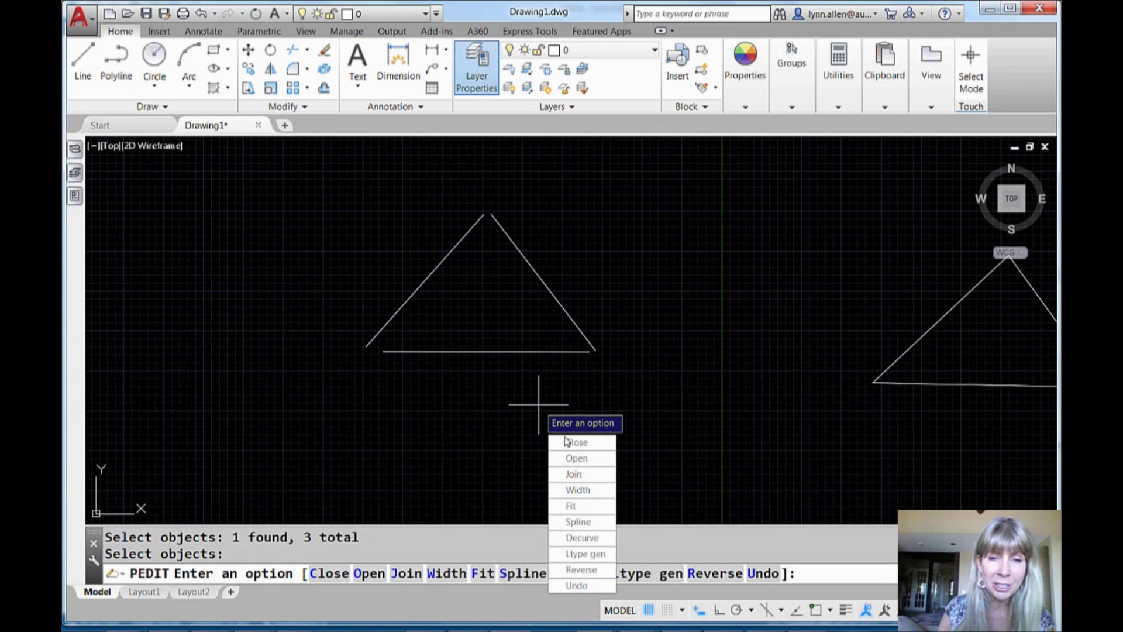
- Join the lines, using two points across the lower-left gap as the fuzz distance, adding 2 segments
{"action": "left_click", "coordinate": [579, 475]}
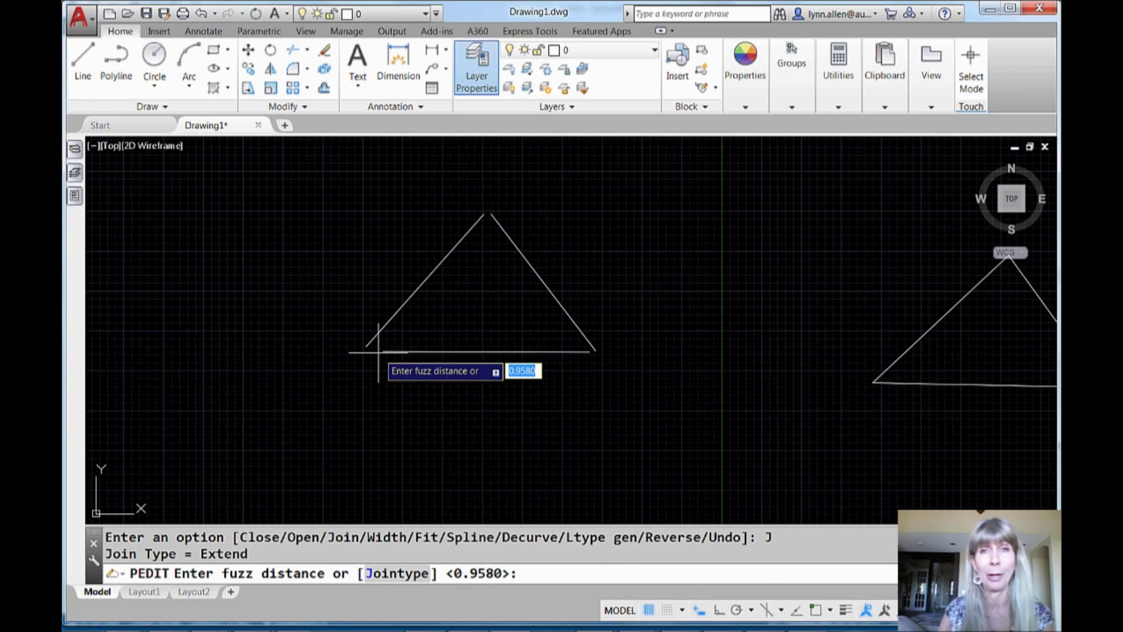
{"action": "left_click", "coordinate": [341, 348]}
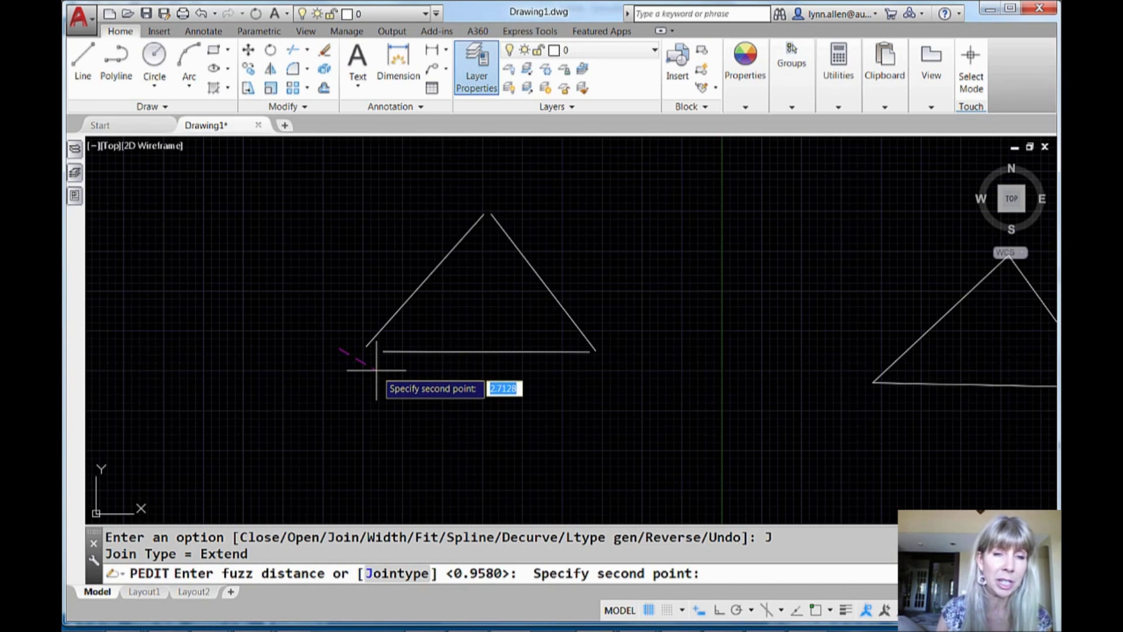
{"action": "left_click", "coordinate": [376, 370]}
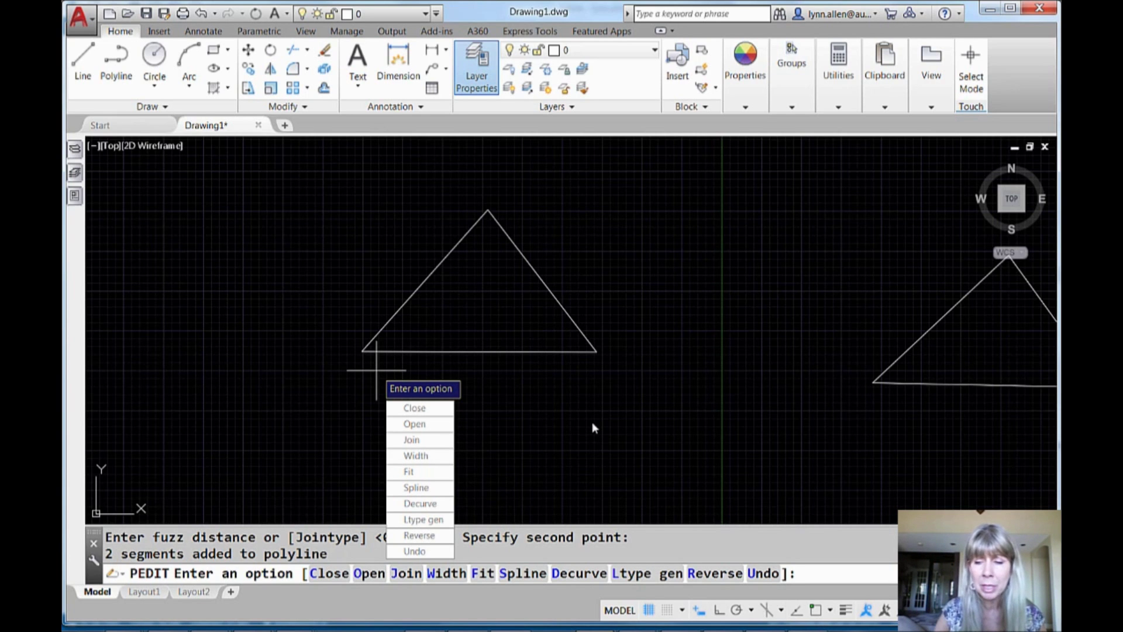
{"action": "key", "text": "Return"}
{"action": "mouse_move", "coordinate": [413, 351]}
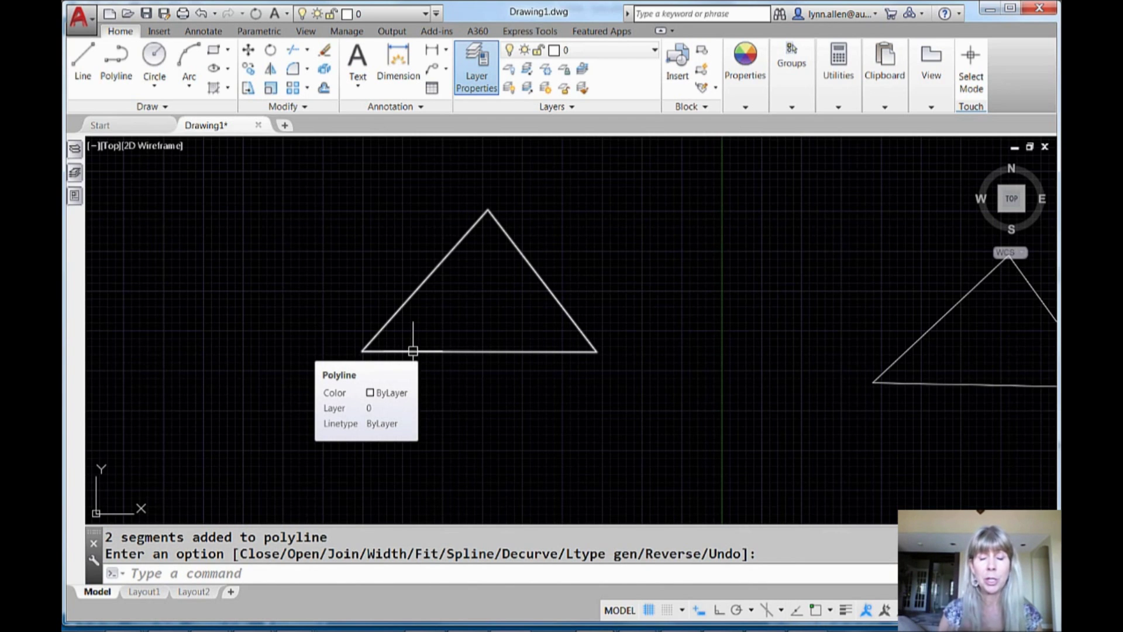